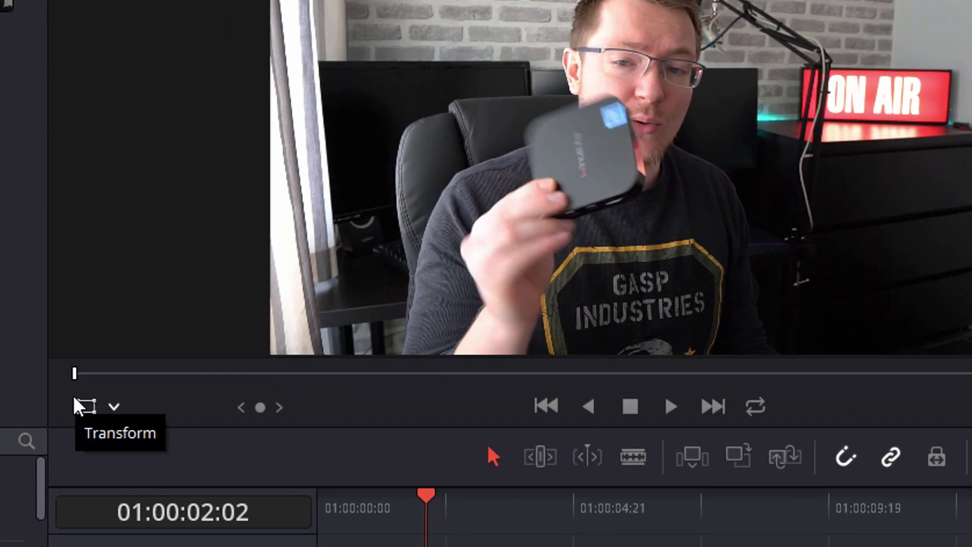
Switch the viewer overlay to Transform so handles surround the vlog clip.
left_click(114, 408)
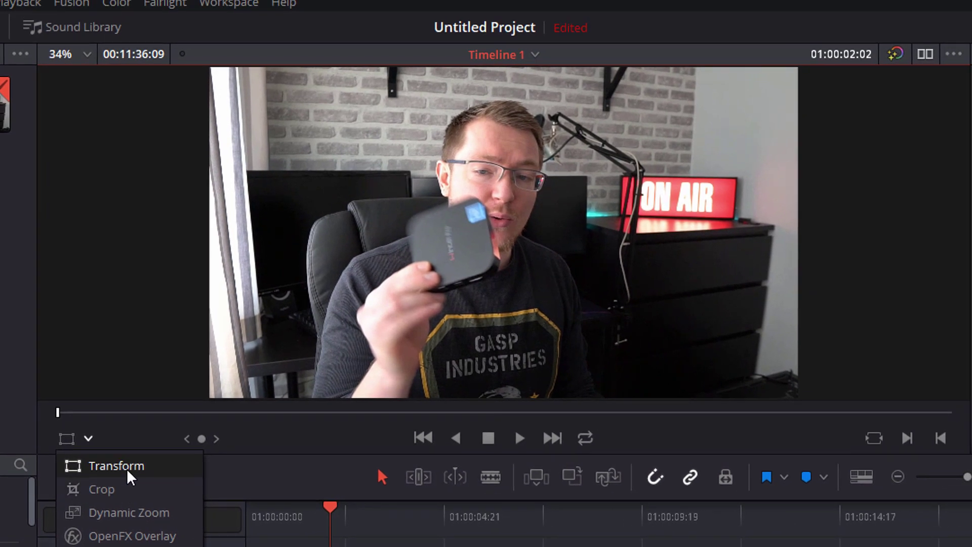
left_click(130, 468)
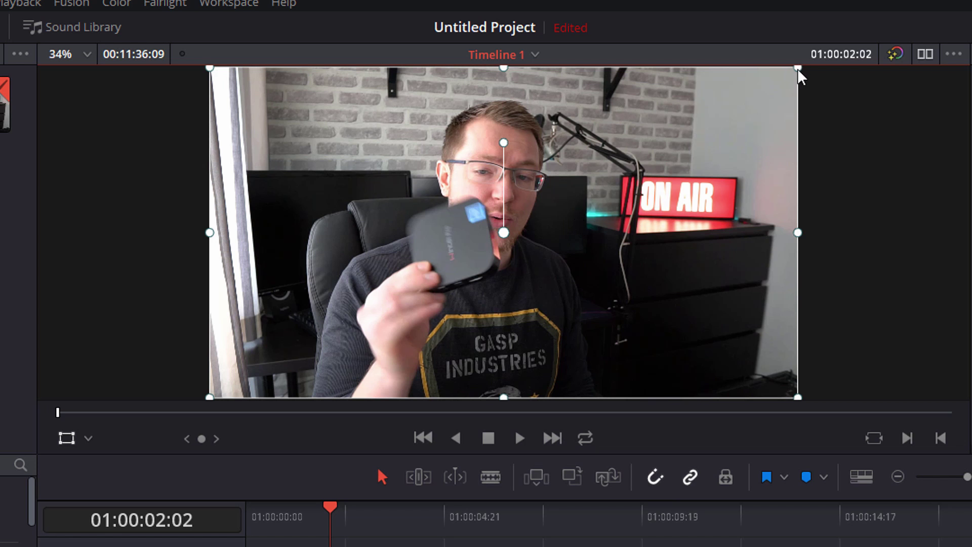
Scale the clip up beyond the frame, then shrink it, undoing each change.
left_click_drag(797, 69, 783, 97)
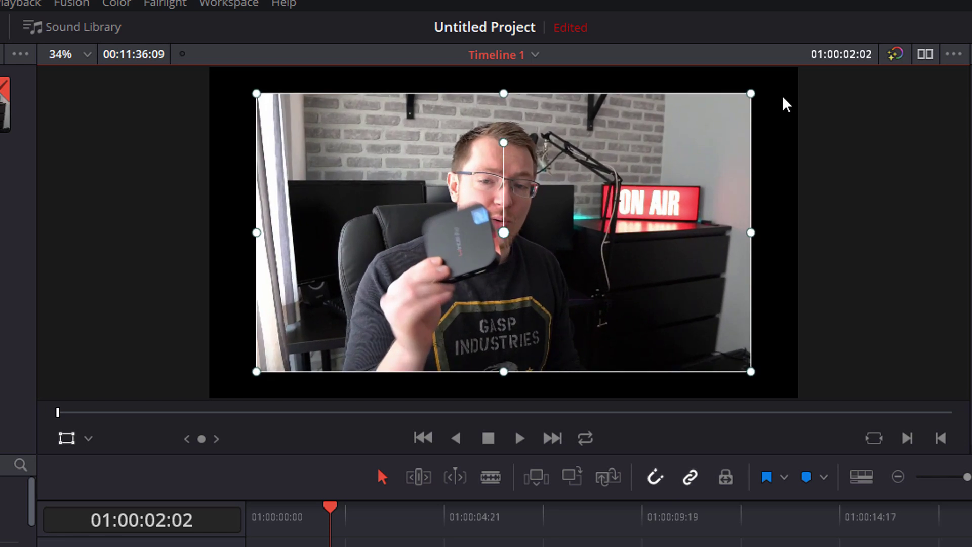
key("ctrl+z")
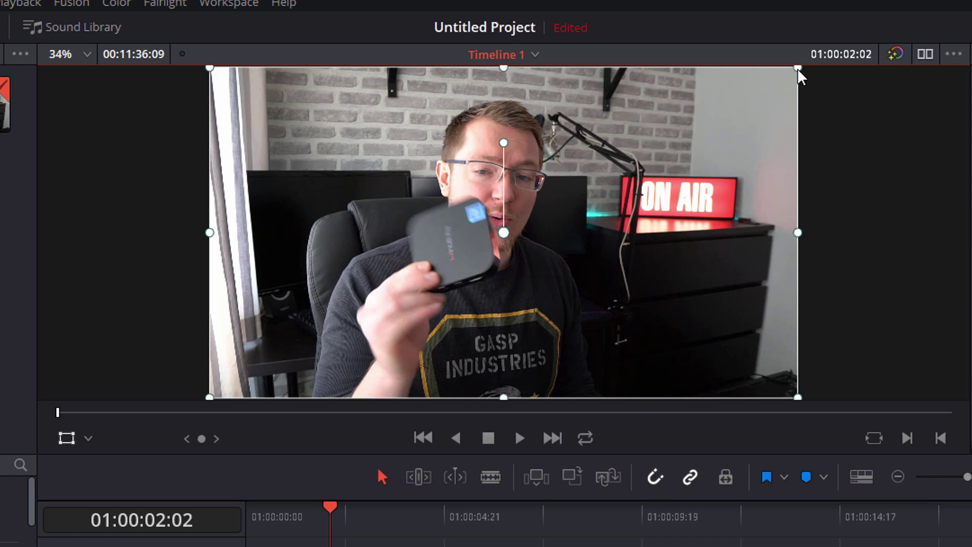
left_click_drag(798, 68, 661, 91)
key("ctrl+z")
Narrow the clip from the sides and shorten it from the top, then undo both.
left_click_drag(798, 230, 740, 227)
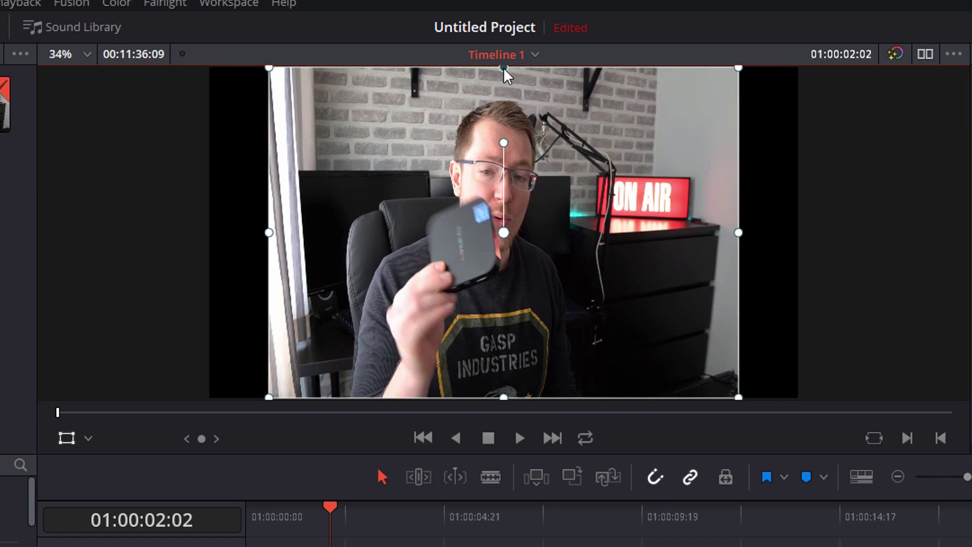
left_click_drag(503, 68, 501, 101)
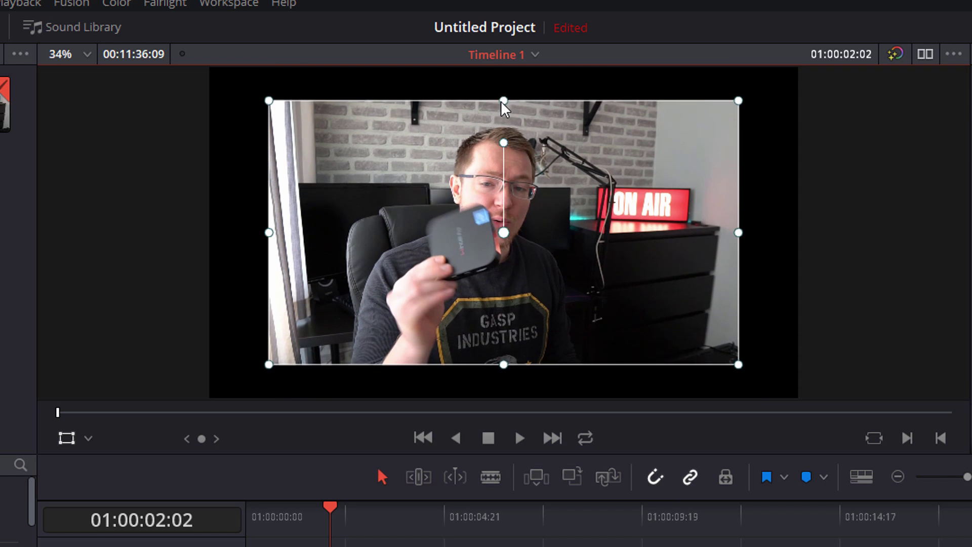
key("ctrl+z")
key("ctrl+z")
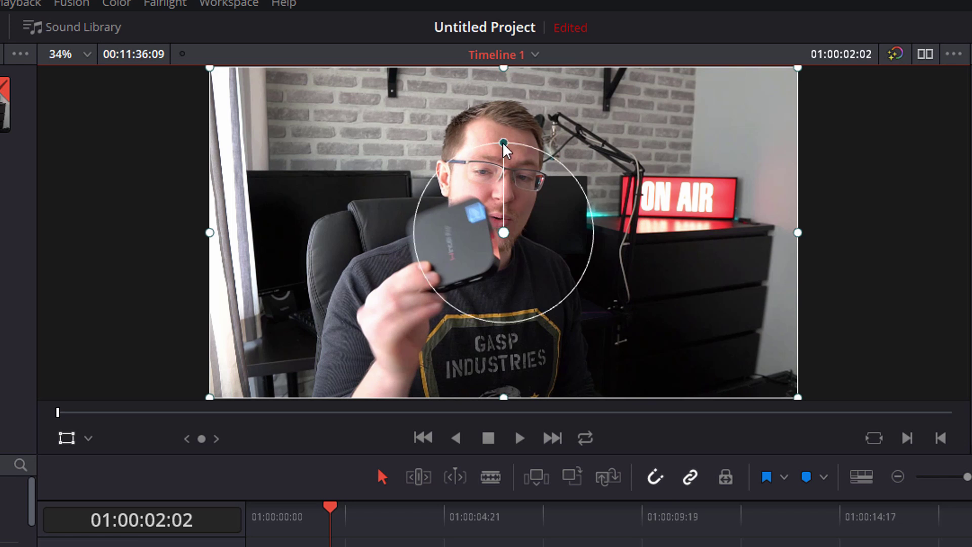
Rotate the clip steeply about its centre, then undo the rotation.
left_click_drag(502, 142, 118, 118)
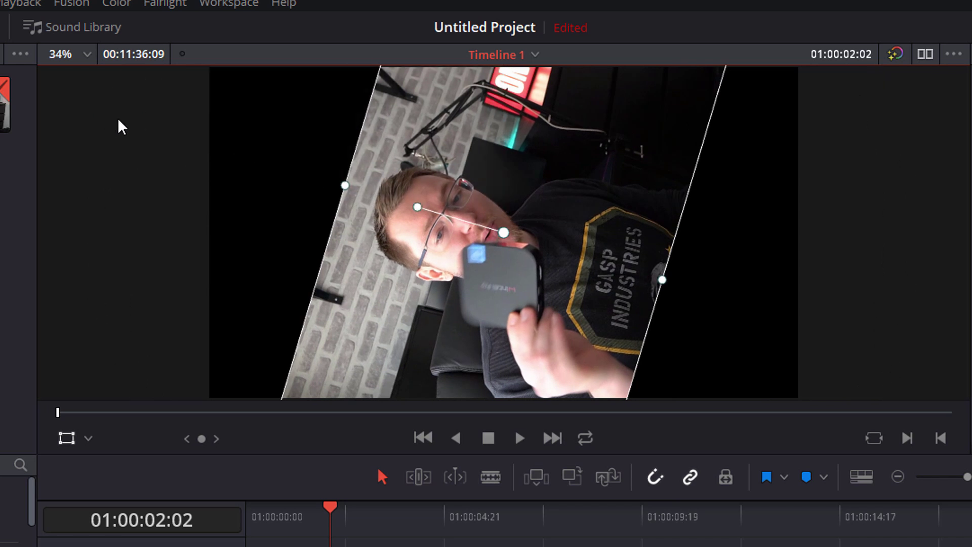
key("ctrl+z")
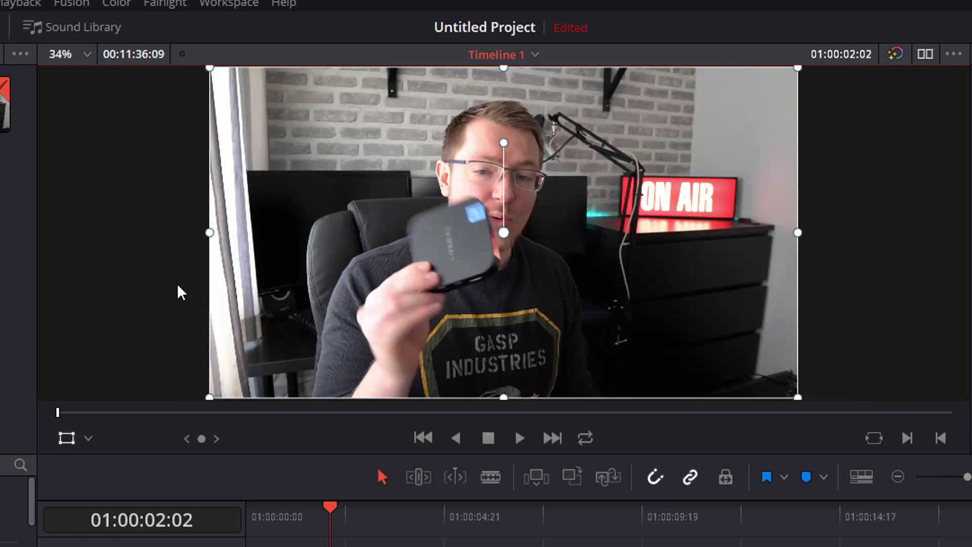
Switch the overlay to Crop and crop the right, left, top and bottom edges inward.
left_click(88, 440)
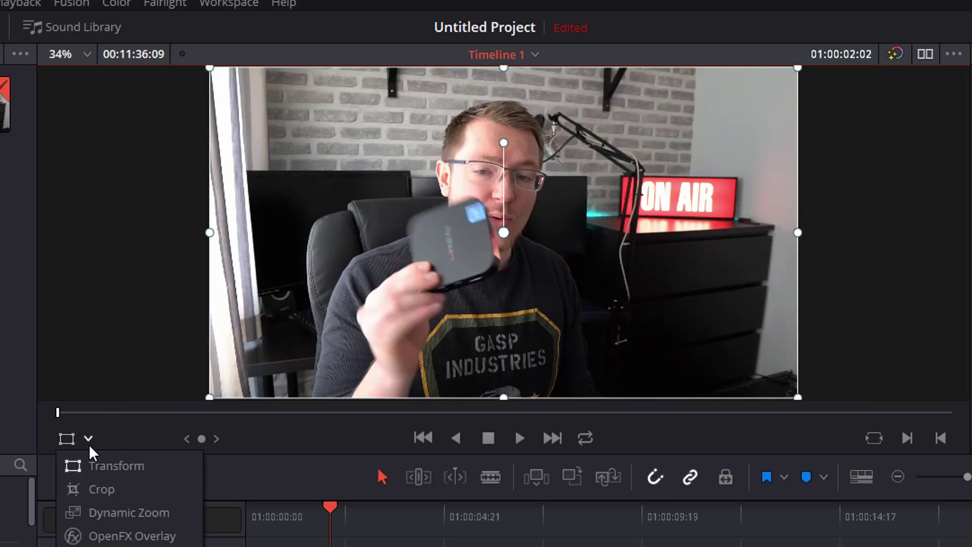
left_click(100, 493)
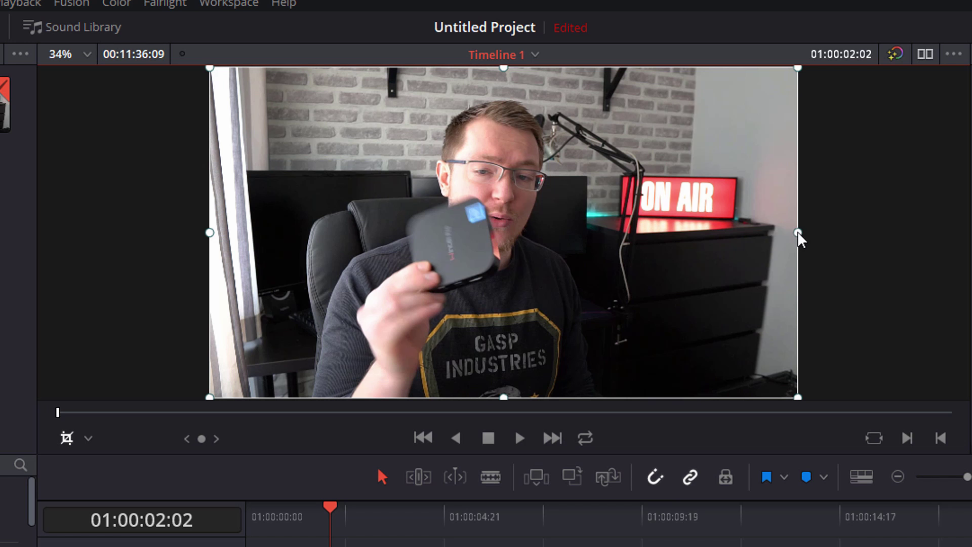
left_click_drag(797, 231, 691, 227)
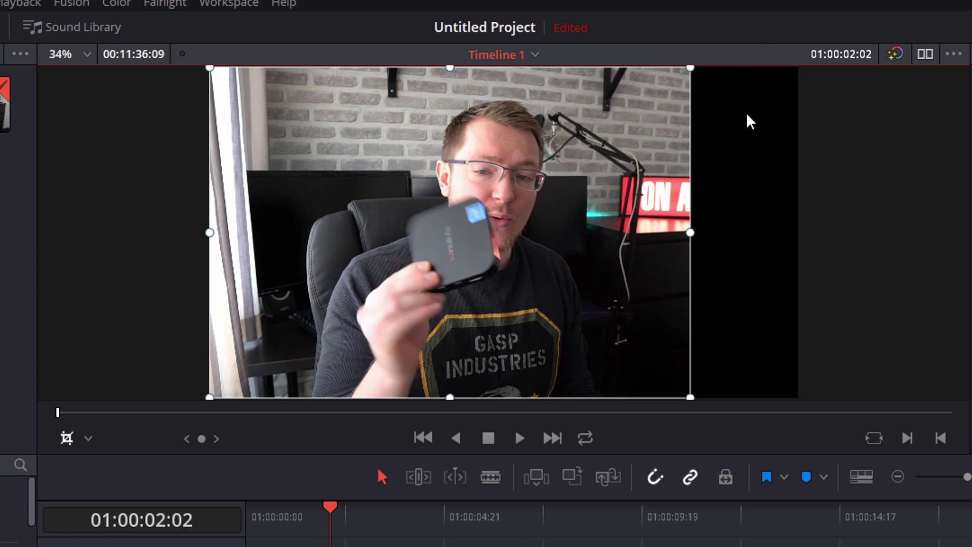
left_click_drag(211, 233, 279, 236)
left_click_drag(481, 69, 484, 233)
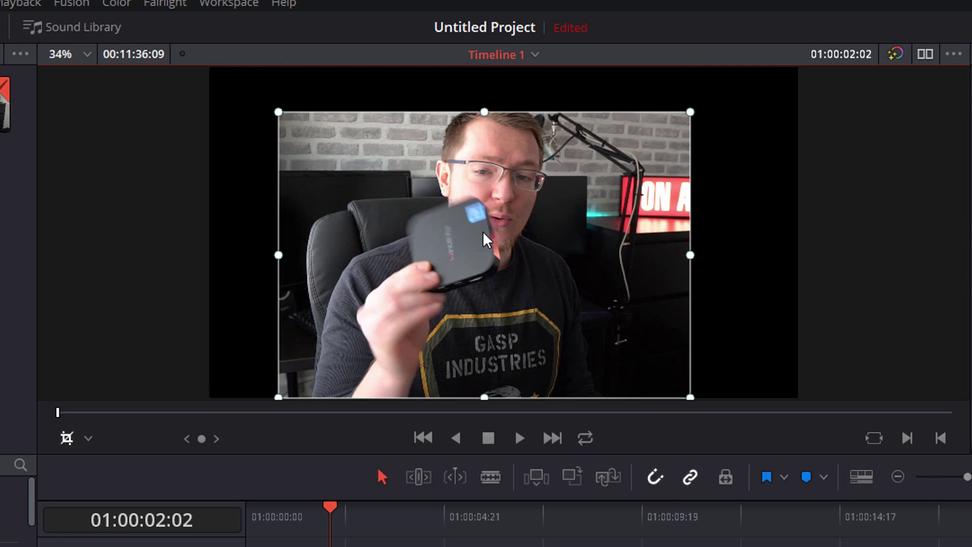
left_click_drag(484, 399, 497, 355)
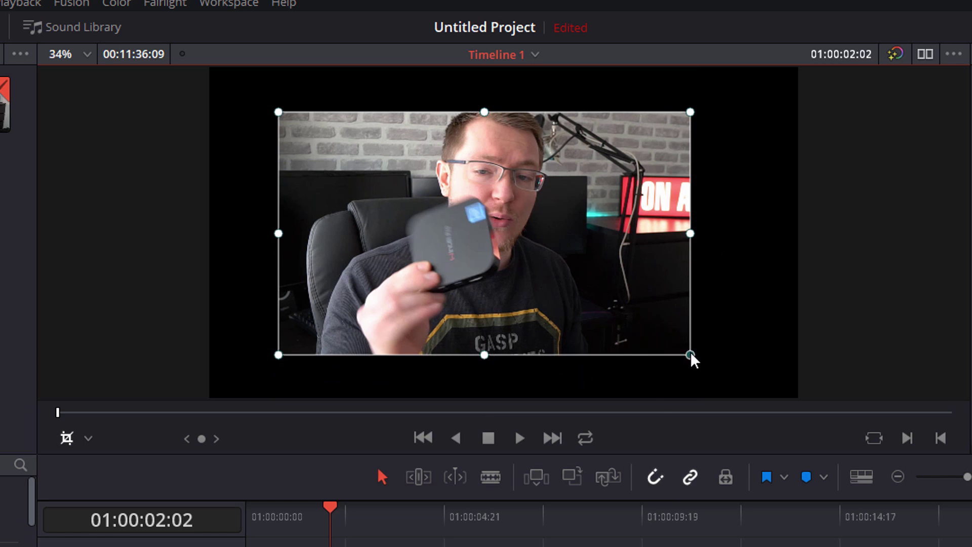
left_click_drag(691, 354, 588, 329)
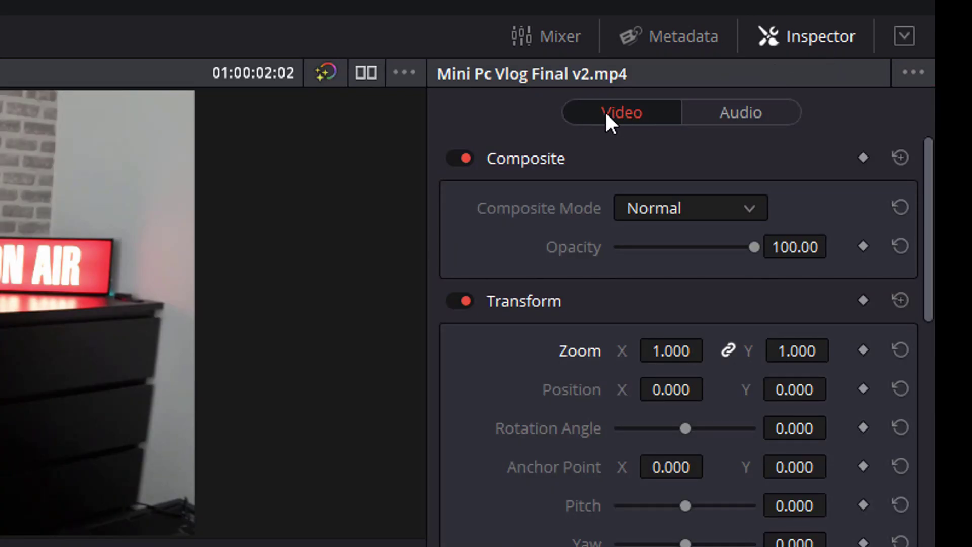
Scroll the Inspector's Video properties down to the Transform section.
scroll(662, 232, "down", 3)
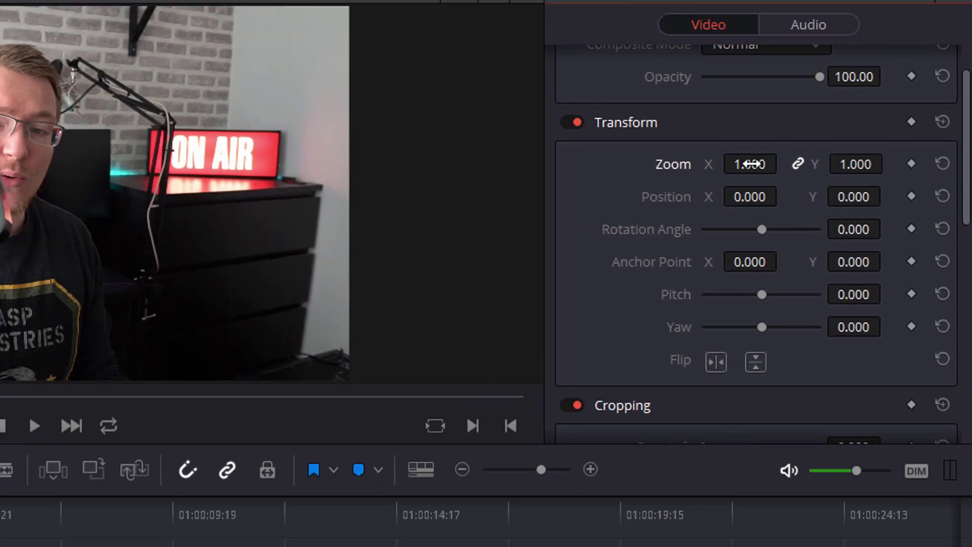
left_click_drag(708, 175, 664, 175)
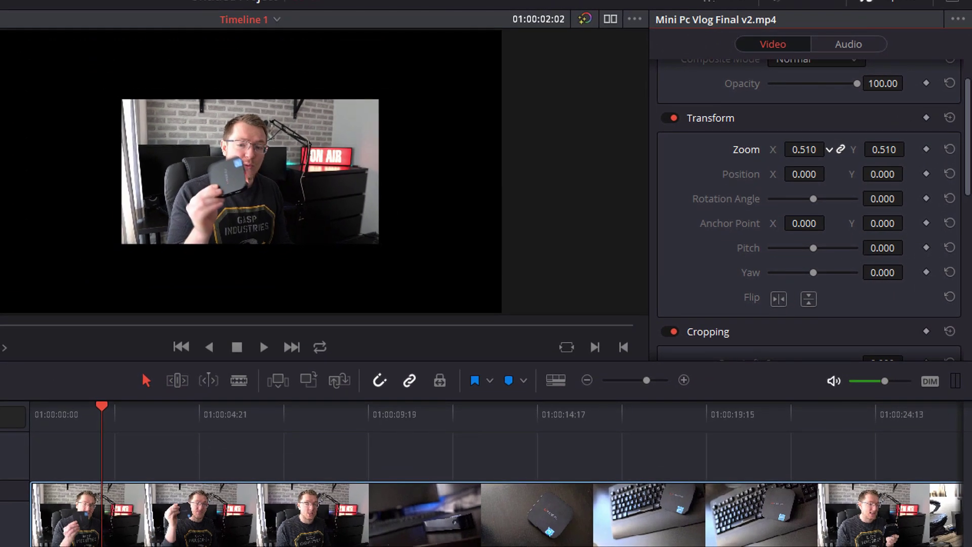
mouse_move(804, 150)
left_mouse_down()
mouse_move(904, 149)
mouse_move(803, 146)
left_mouse_up()
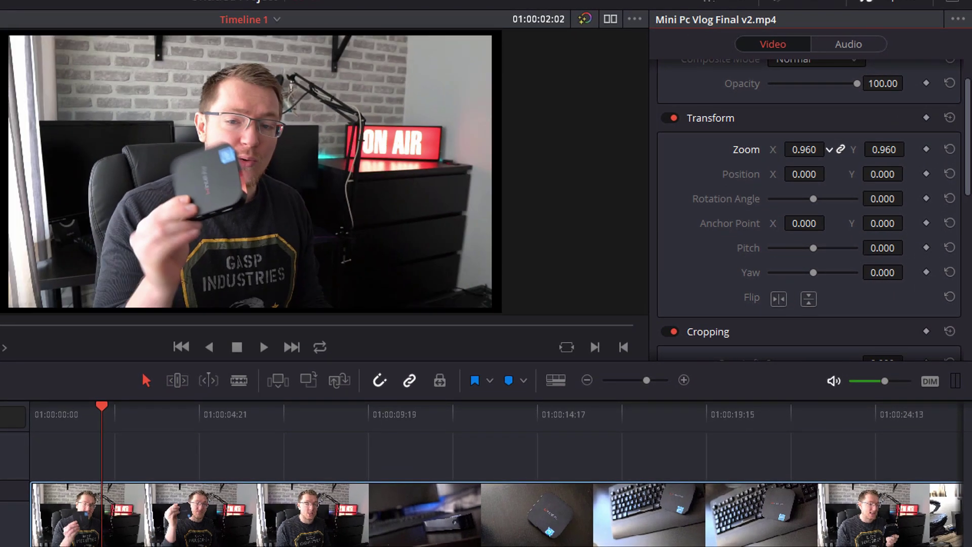
left_click(839, 149)
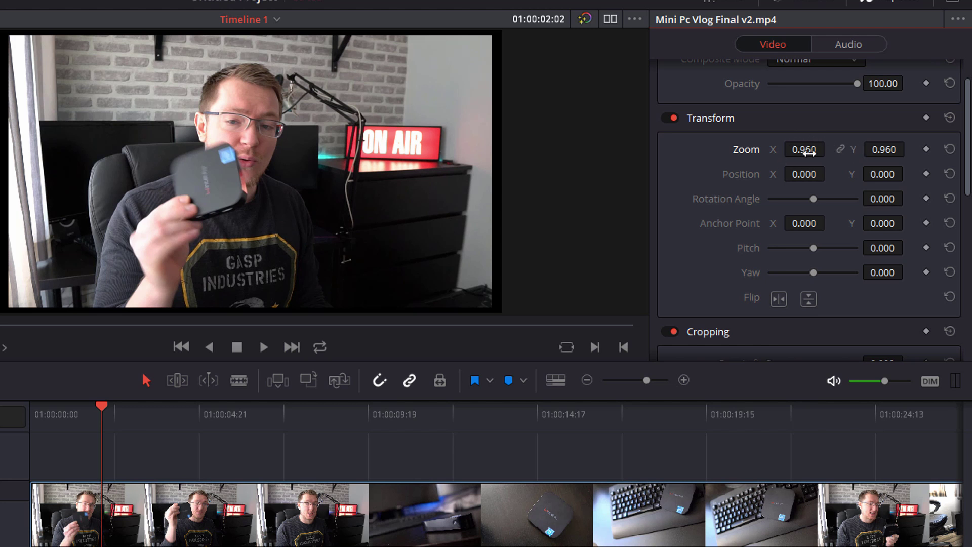
left_click_drag(805, 150, 784, 150)
left_click_drag(884, 150, 932, 149)
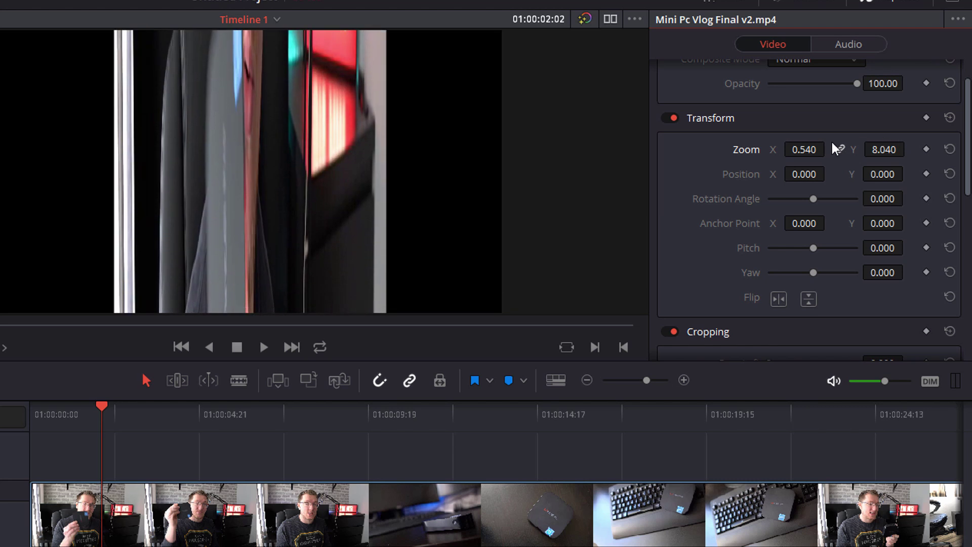
left_click(950, 150)
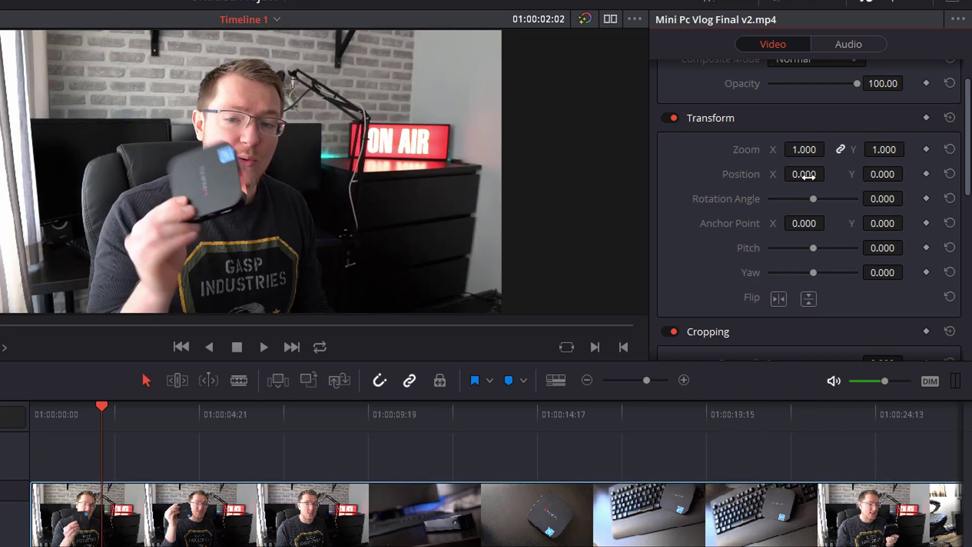
Shift Position X to 98 and recentre, then tilt to about -11.5° and reset rotation.
left_click_drag(808, 175, 893, 175)
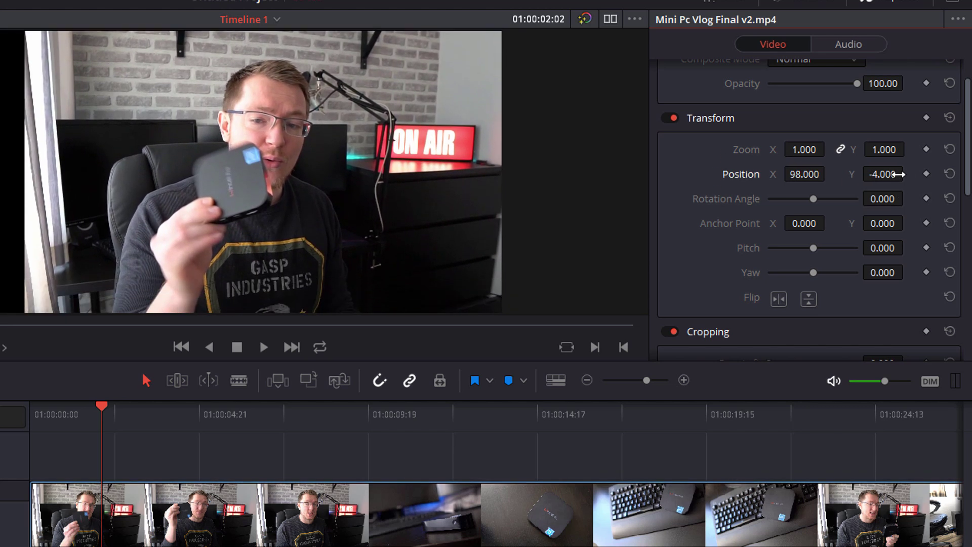
left_click(950, 175)
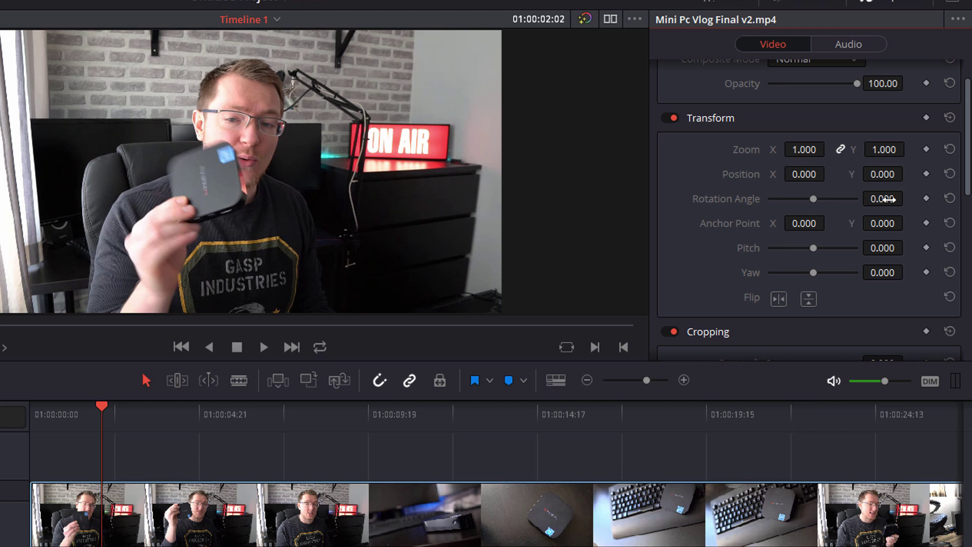
mouse_move(886, 199)
left_mouse_down()
mouse_move(908, 200)
mouse_move(896, 199)
left_mouse_up()
double_click(827, 202)
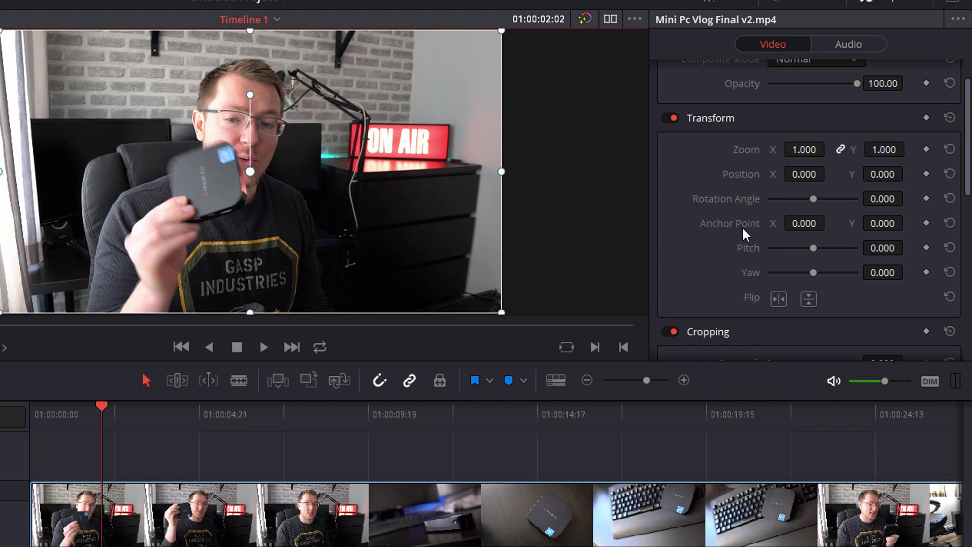
Offset Anchor Point X, rotate around it, then reset rotation and anchor to 0.
left_click_drag(805, 223, 830, 223)
left_click_drag(908, 199, 908, 198)
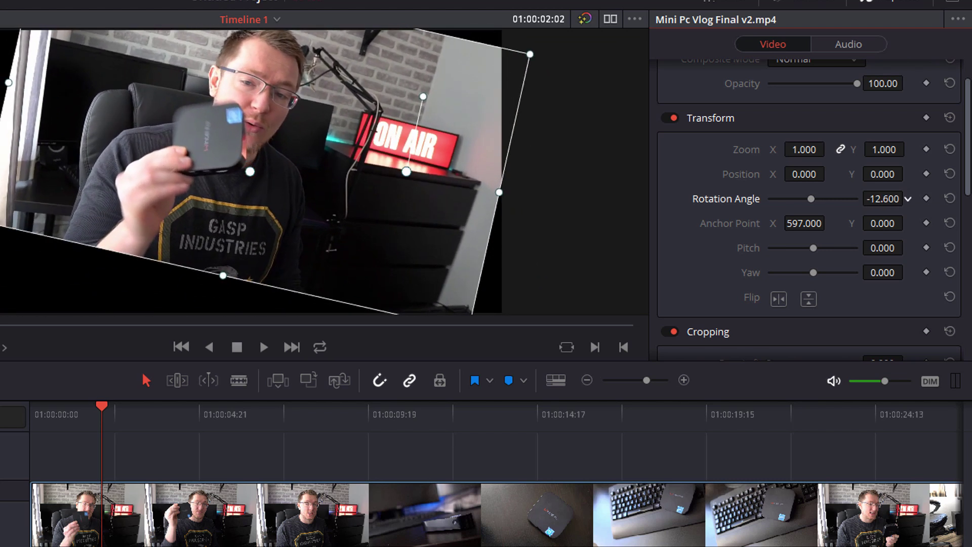
left_click(950, 199)
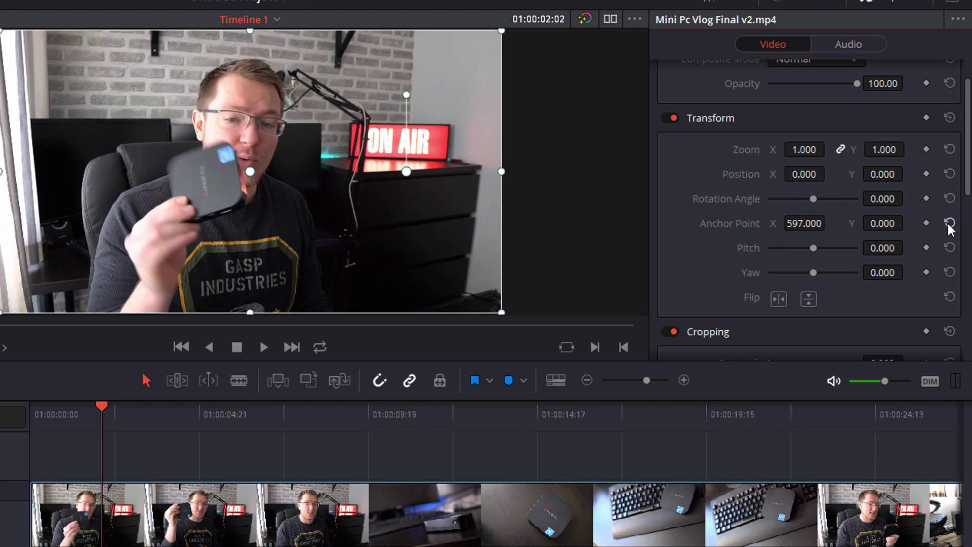
left_click(949, 224)
Tilt the clip in perspective with Pitch, then reset Pitch and Yaw to 0.
left_click_drag(814, 248, 830, 280)
left_click(950, 248)
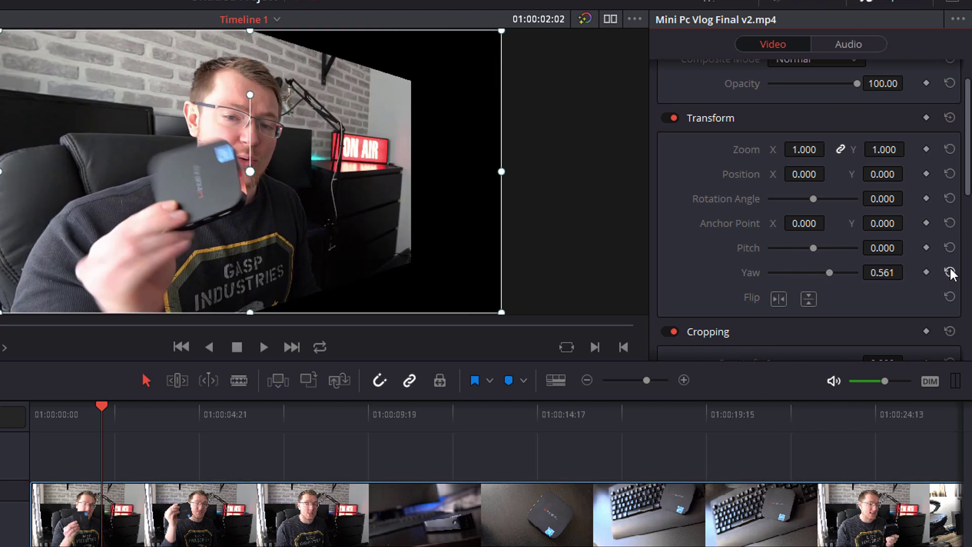
left_click(950, 273)
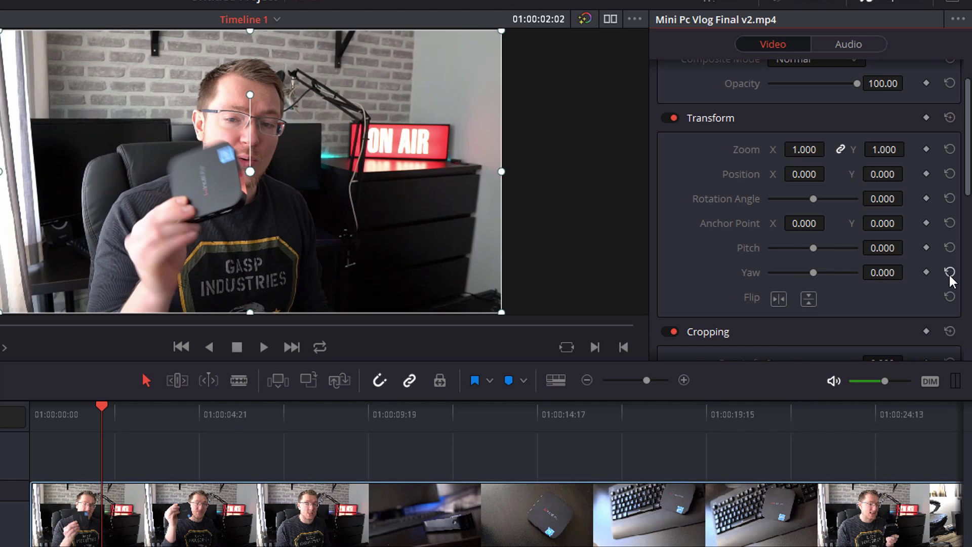
Flip the clip horizontally and vertically, then reset the whole Transform section.
left_click(780, 301)
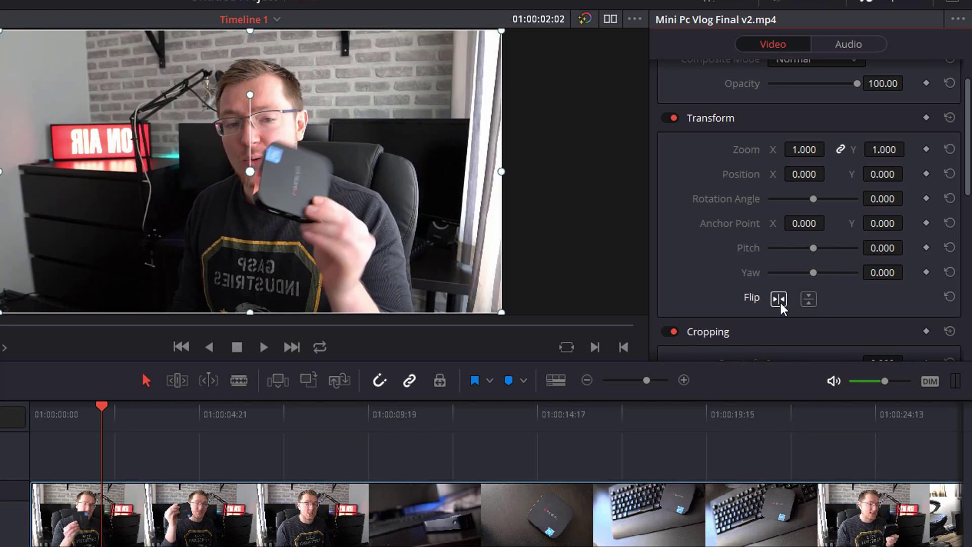
left_click(809, 300)
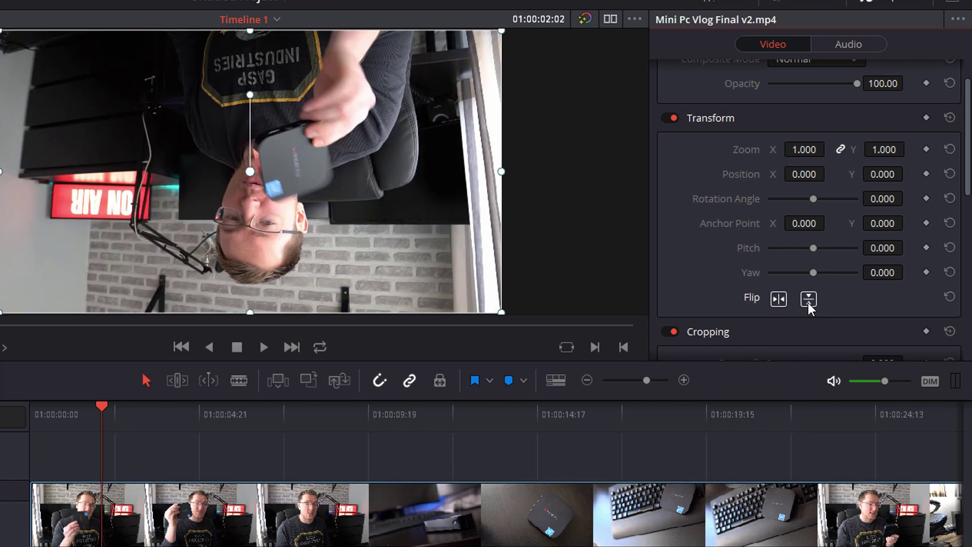
left_click(949, 118)
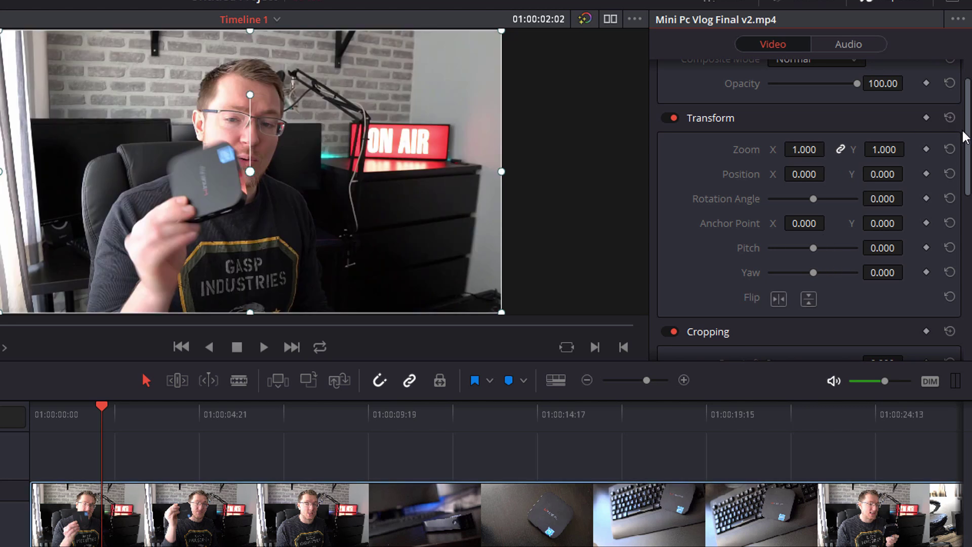
Crop from the left, set Crop Left to 87, crop to a thin strip, then reset cropping.
left_click_drag(967, 114, 968, 188)
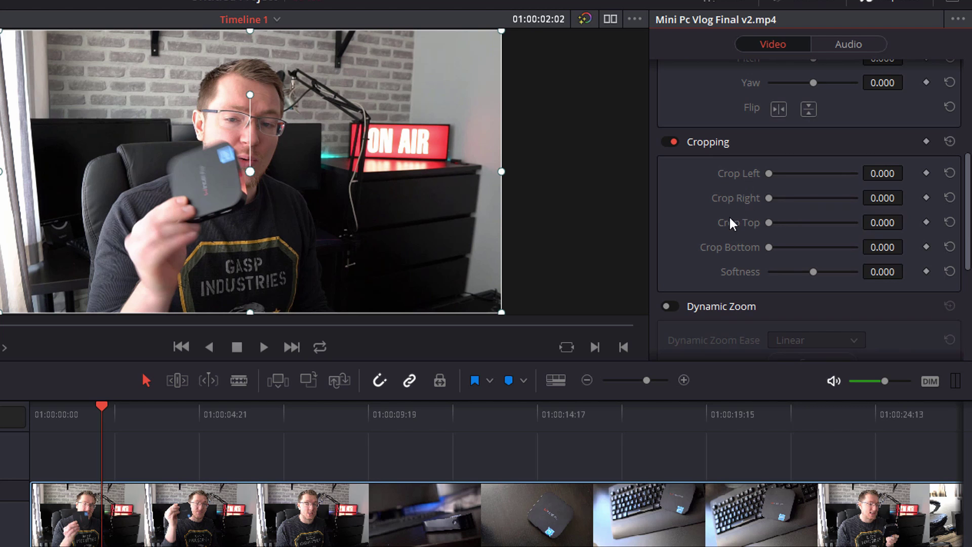
left_click_drag(769, 173, 765, 247)
left_click(876, 174)
type("87")
key("Return")
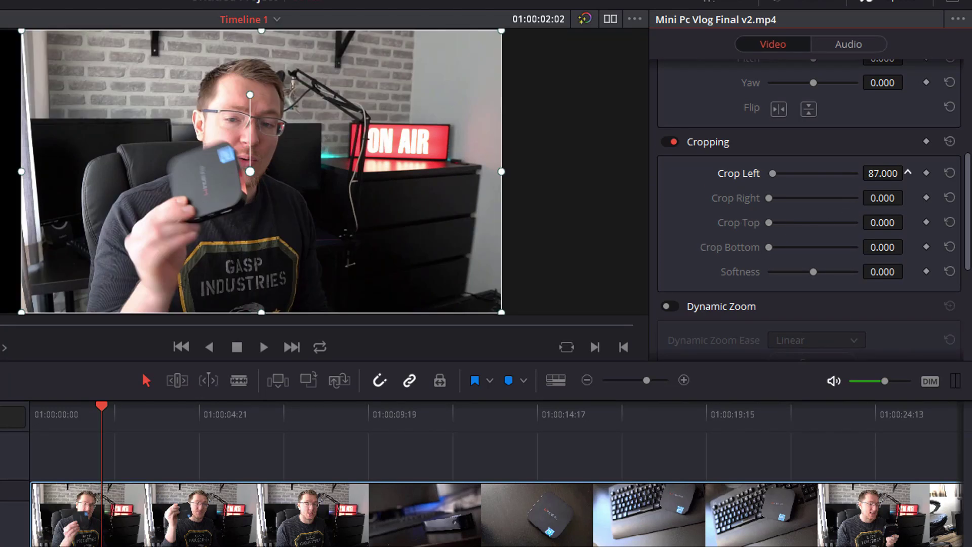
mouse_move(908, 173)
left_mouse_down()
mouse_move(899, 202)
mouse_move(911, 176)
left_mouse_up()
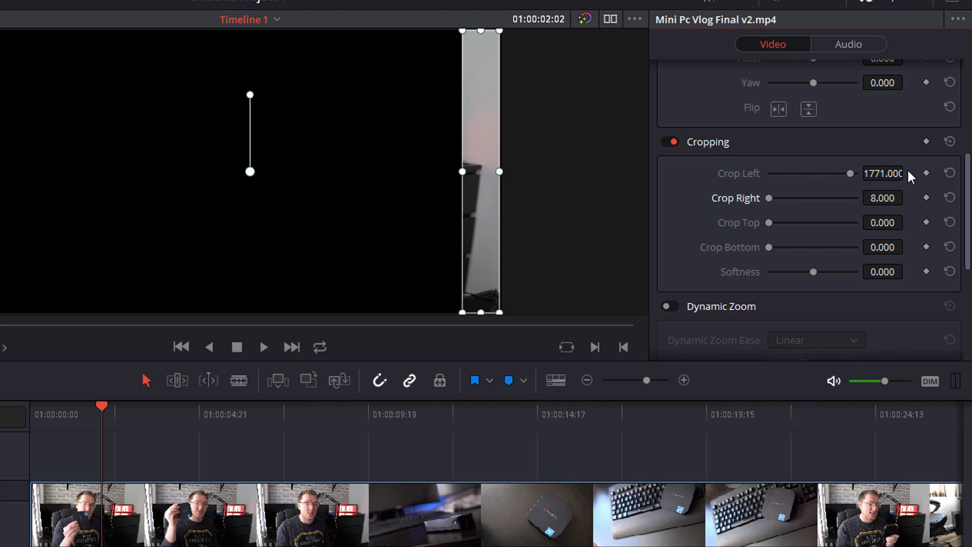
left_click(950, 141)
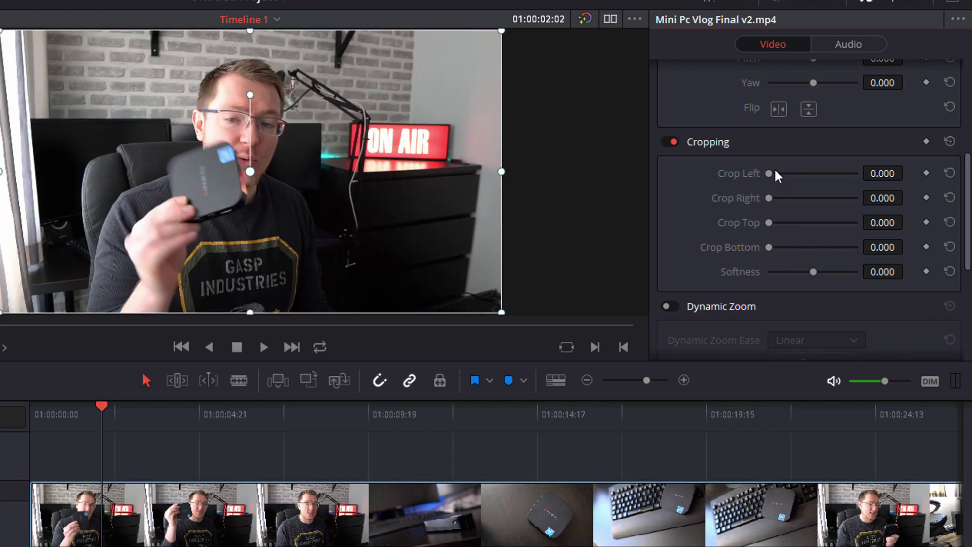
Crop 483.840 left and 366.720 right, feather with softness 70.200, then reset to 0.
left_click_drag(775, 172, 787, 198)
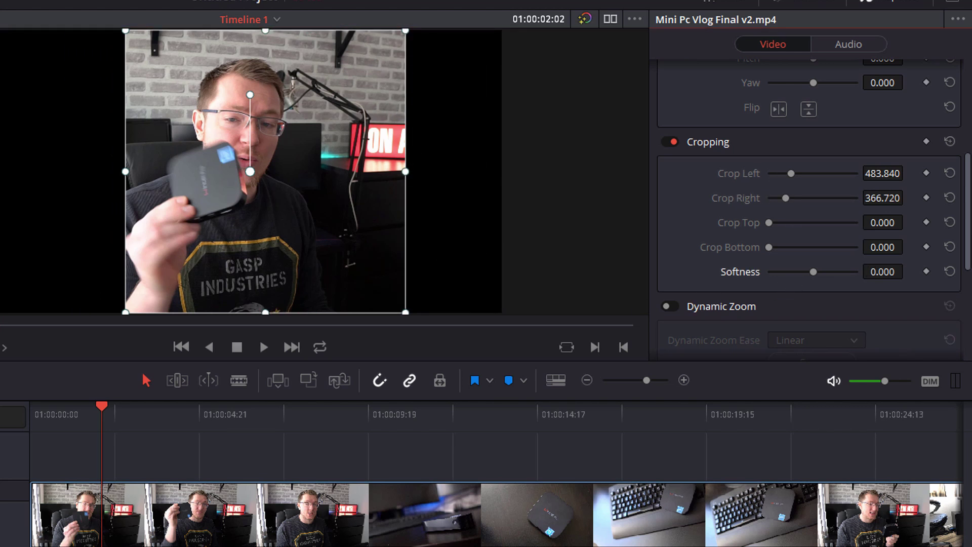
left_click_drag(882, 272, 912, 272)
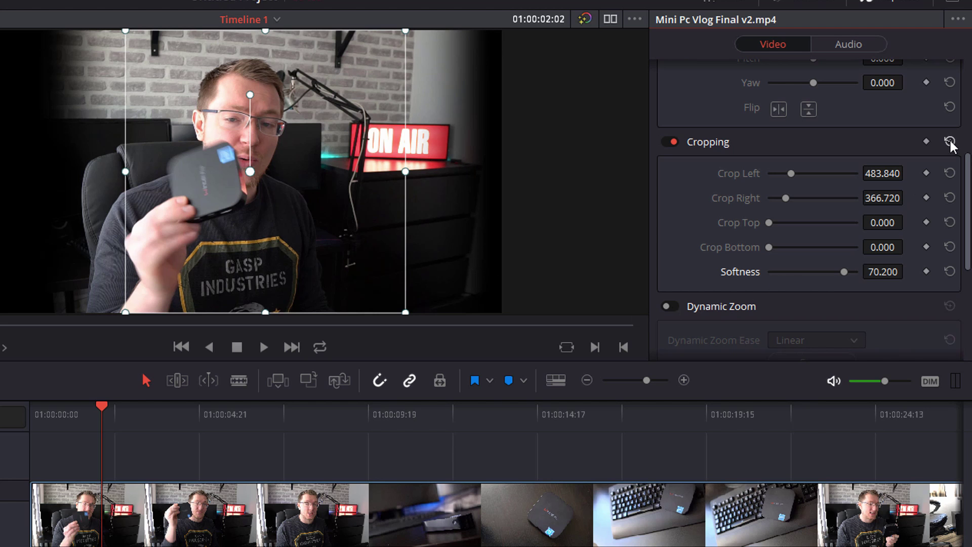
left_click(950, 142)
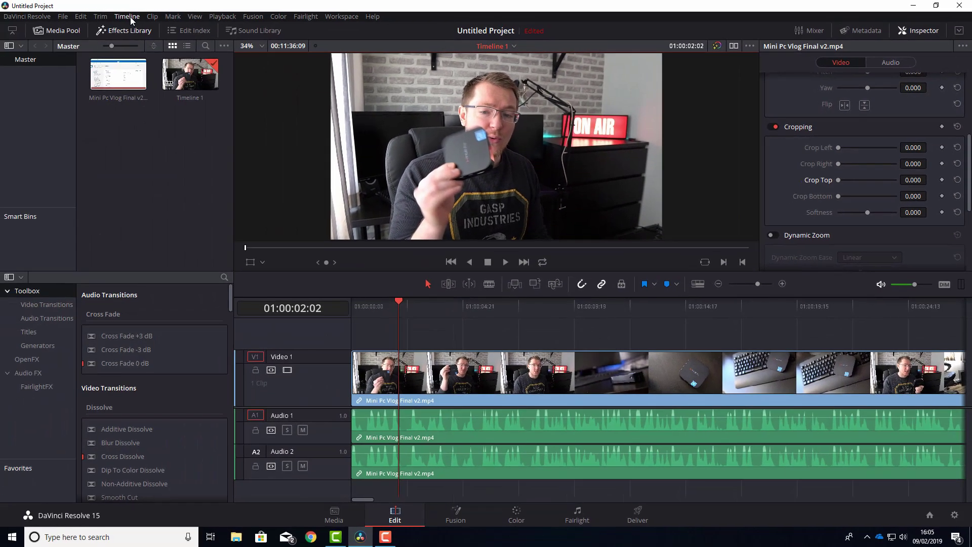
Apply 2.39 output blanking from the Timeline menu to letterbox the frame.
left_click(130, 17)
mouse_move(164, 352)
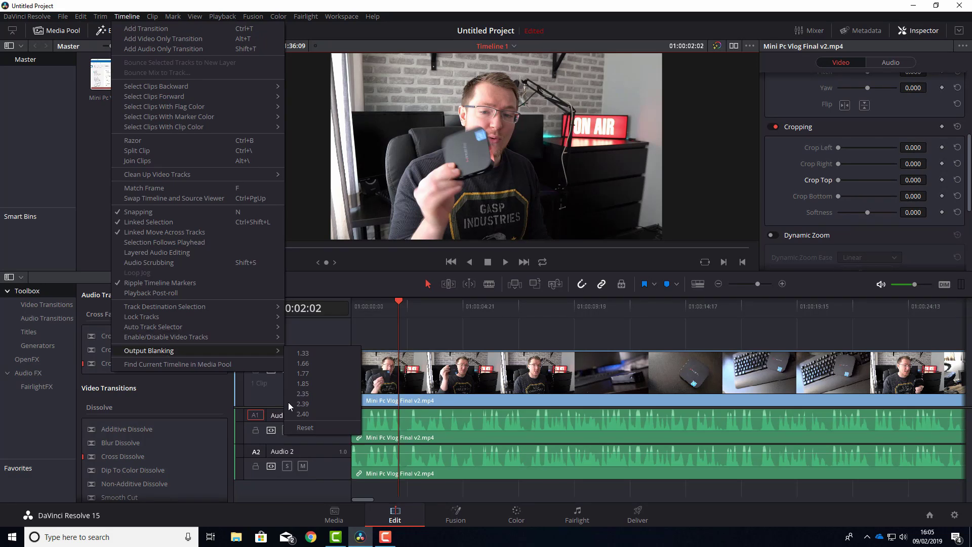
left_click(306, 404)
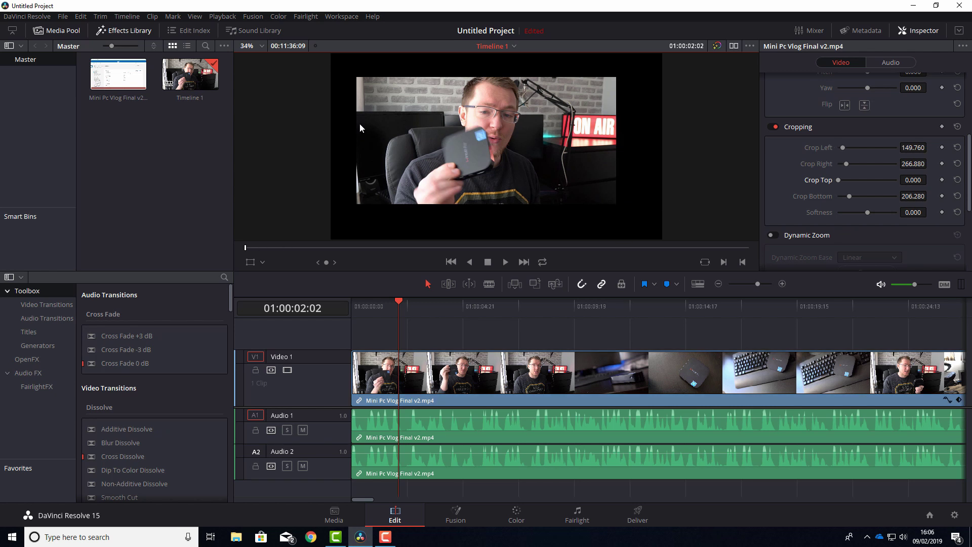
Reset cropping, then set Crop Top and Crop Bottom both to 139.
left_click(957, 127)
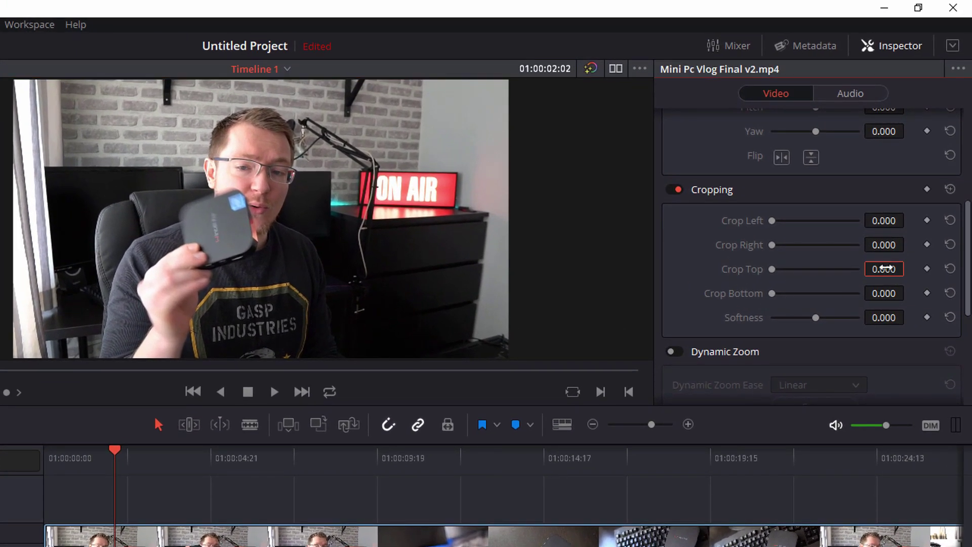
left_click(884, 269)
type("139")
key("Return")
left_click(884, 293)
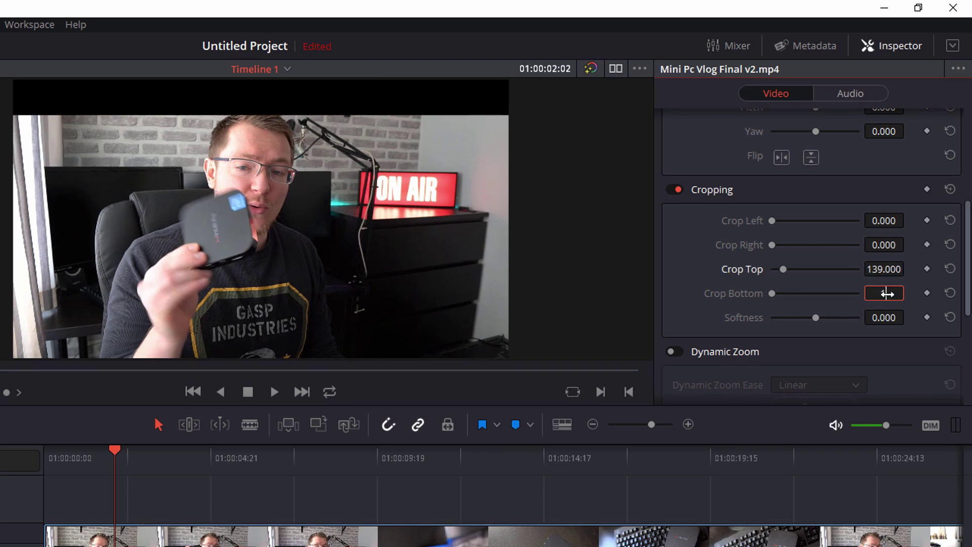
type("139")
key("Return")
left_click(580, 207)
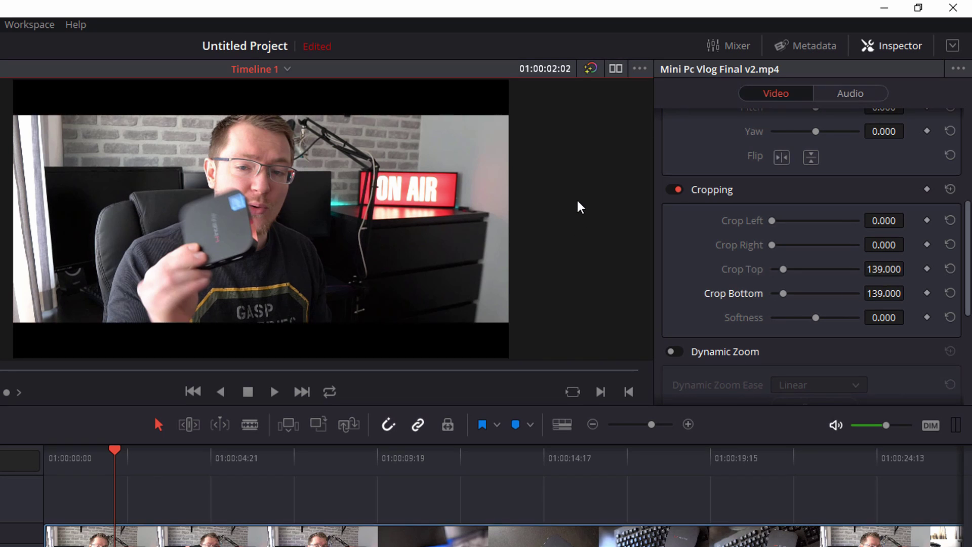